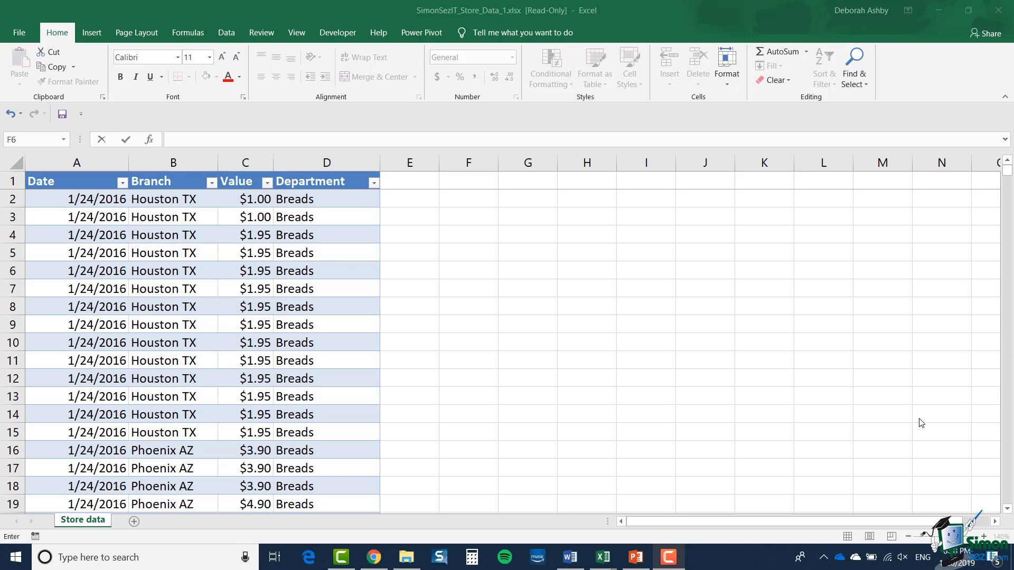
Look through the store data table down to its last row, and return to the first rows
{"action": "key", "text": "ctrl+z"}
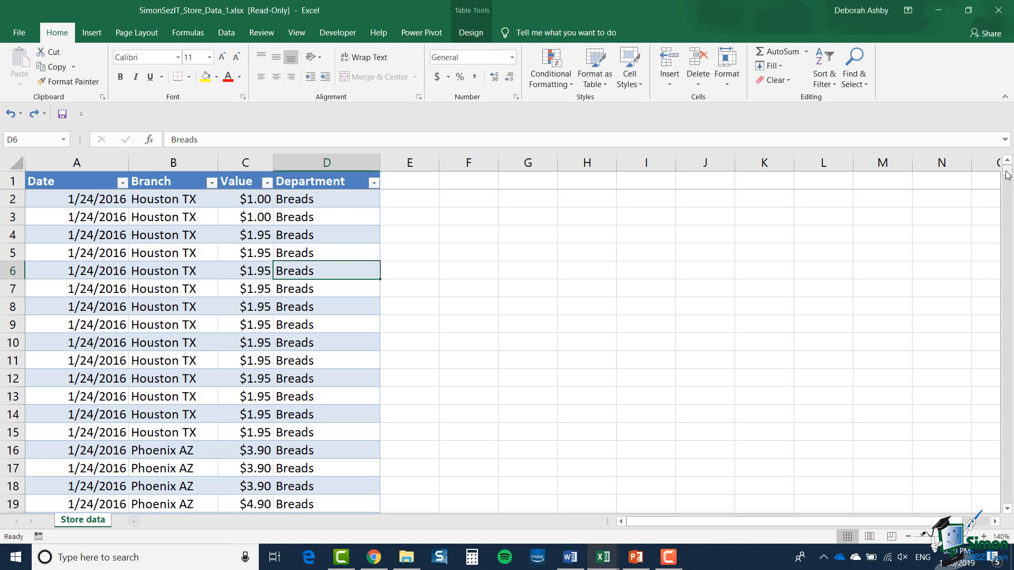
{"action": "left_click_drag", "start_coordinate": [1008, 175], "coordinate": [1010, 330]}
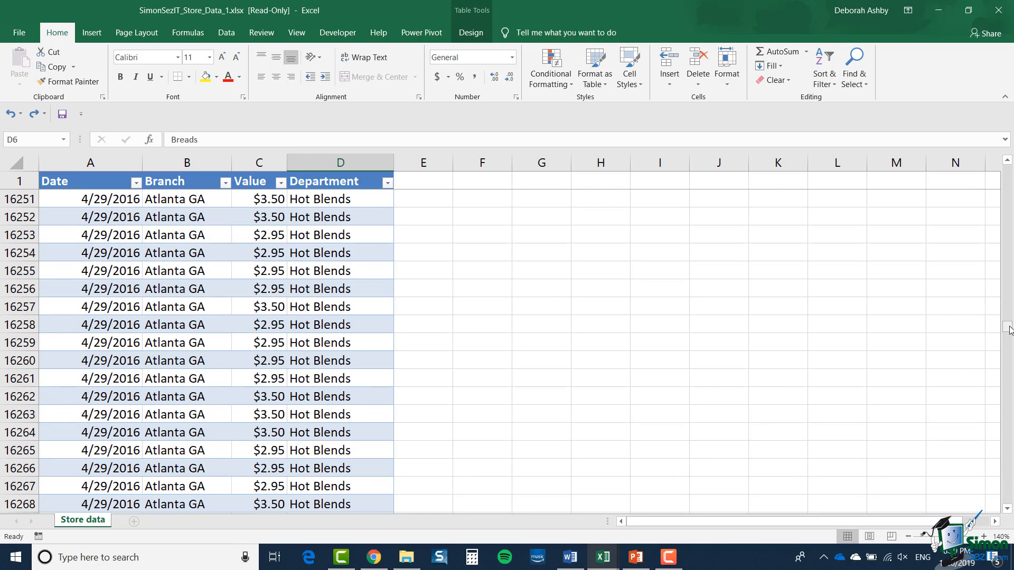
{"action": "left_click", "coordinate": [336, 291]}
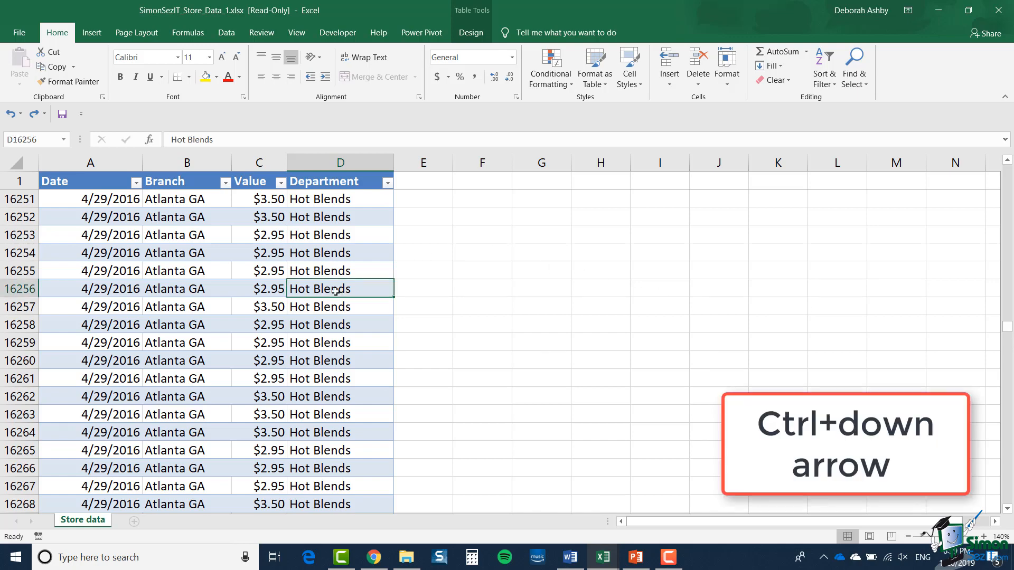
{"action": "key", "text": "ctrl+Down"}
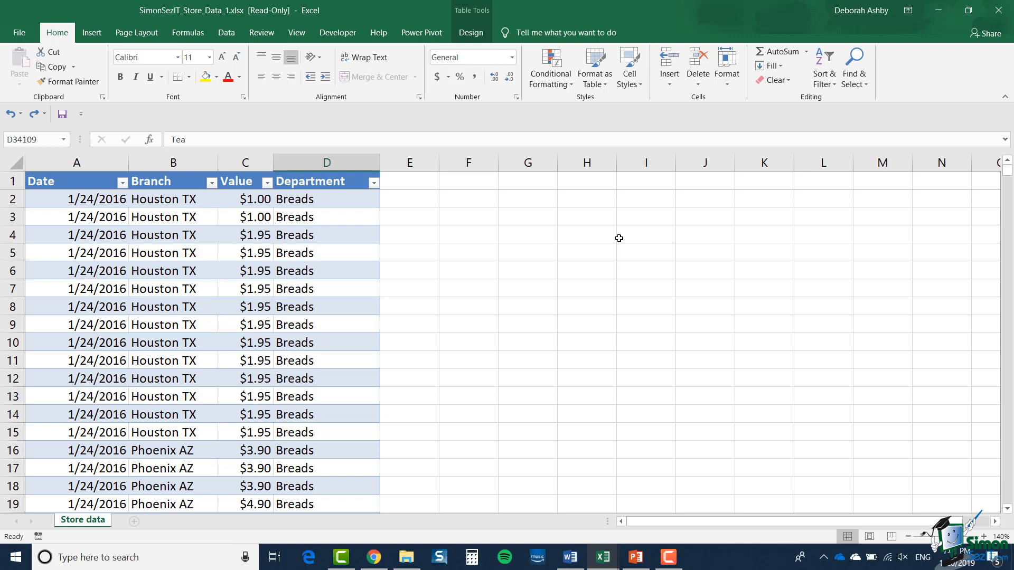
{"action": "left_click", "coordinate": [355, 272]}
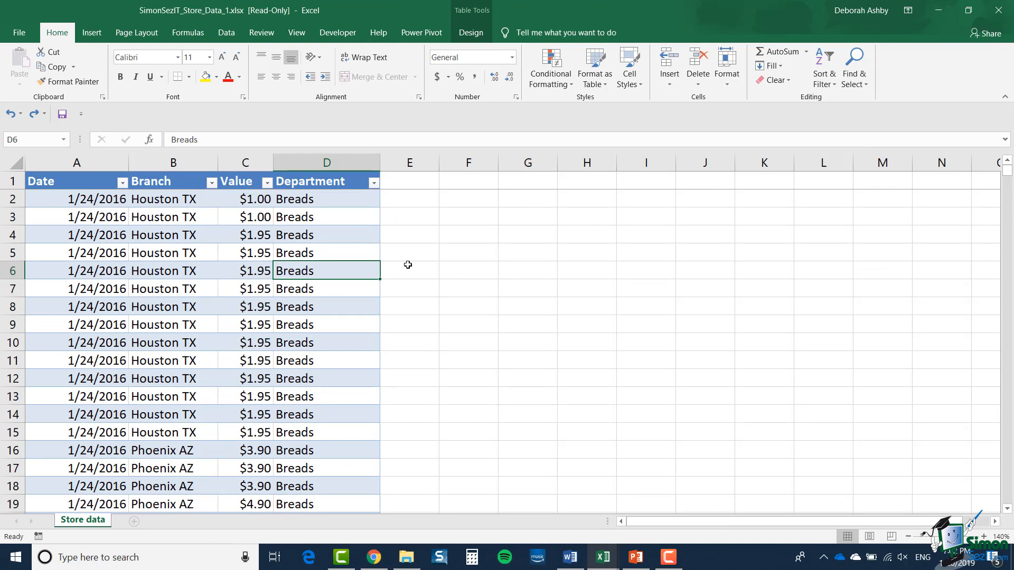
Create a PivotTable showing Sum of Value by Branch from the whole store data table, using the Quick Analysis suggestion
{"action": "left_click", "coordinate": [257, 271]}
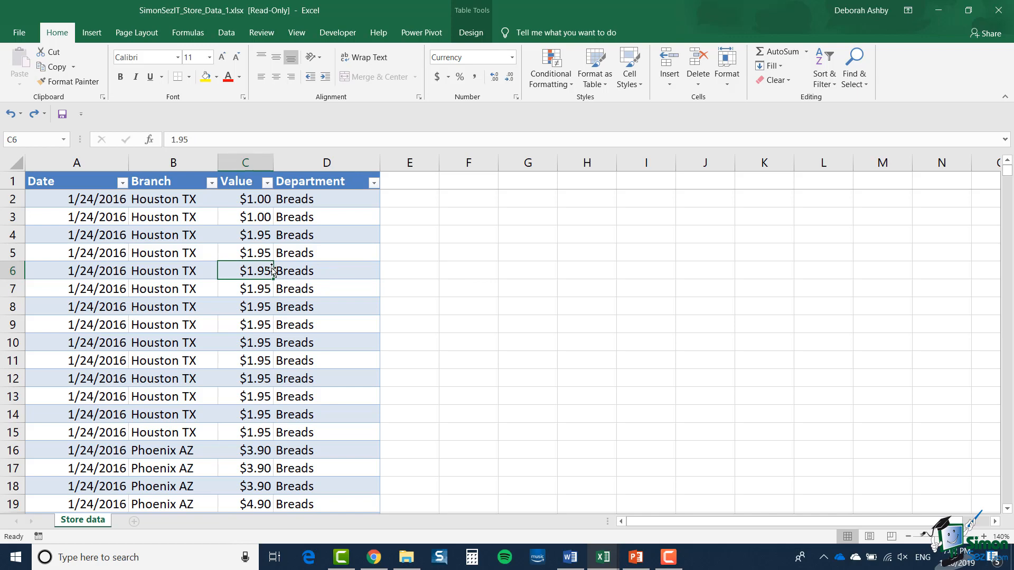
{"action": "left_click", "coordinate": [479, 35]}
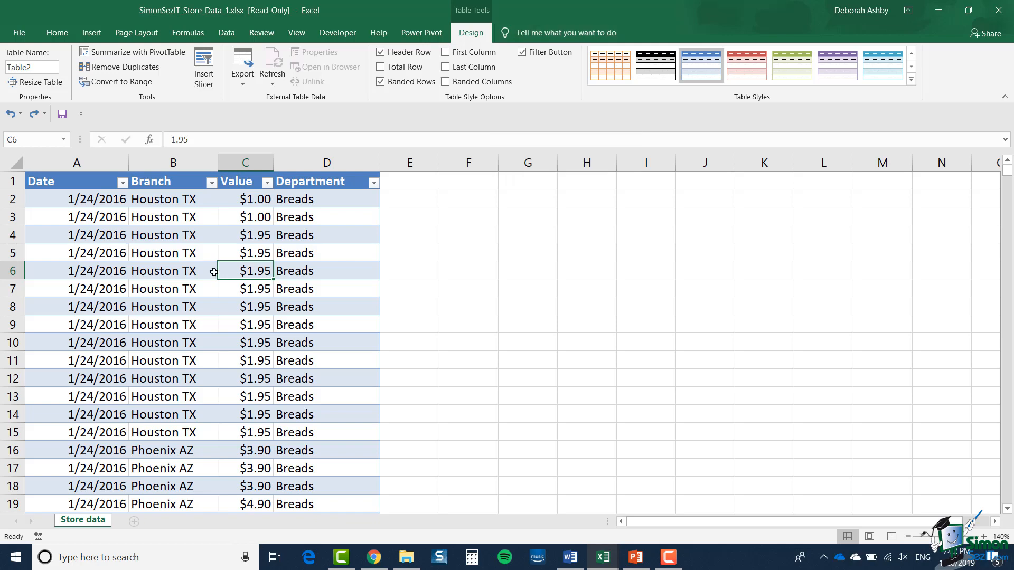
{"action": "key", "text": "ctrl+a"}
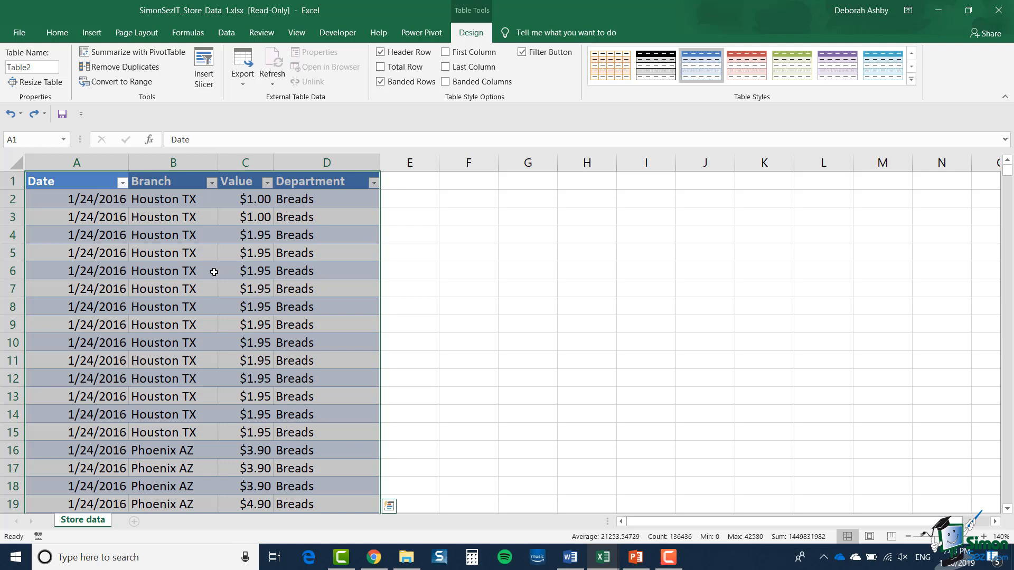
{"action": "left_click", "coordinate": [389, 507]}
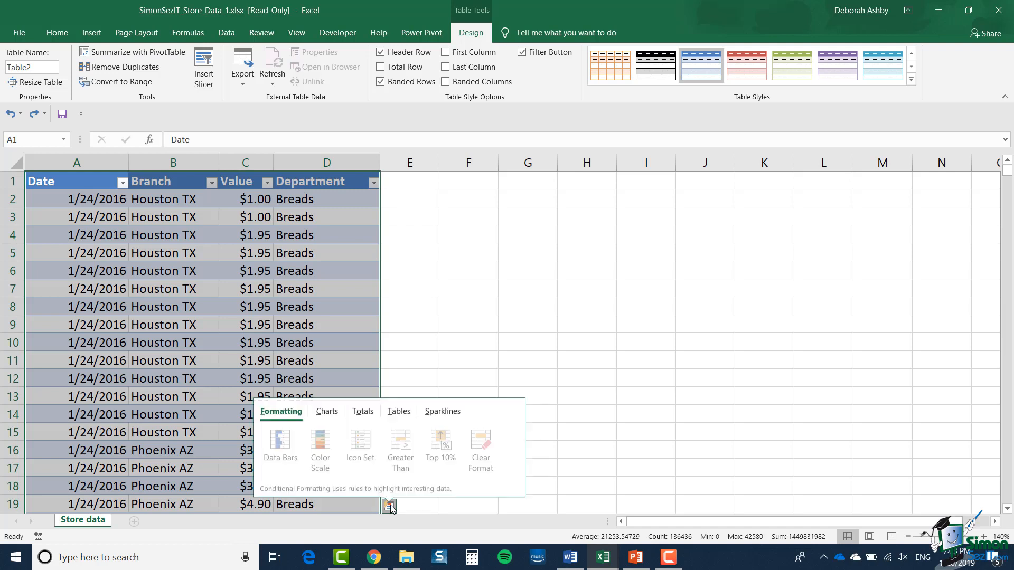
{"action": "left_click", "coordinate": [399, 410]}
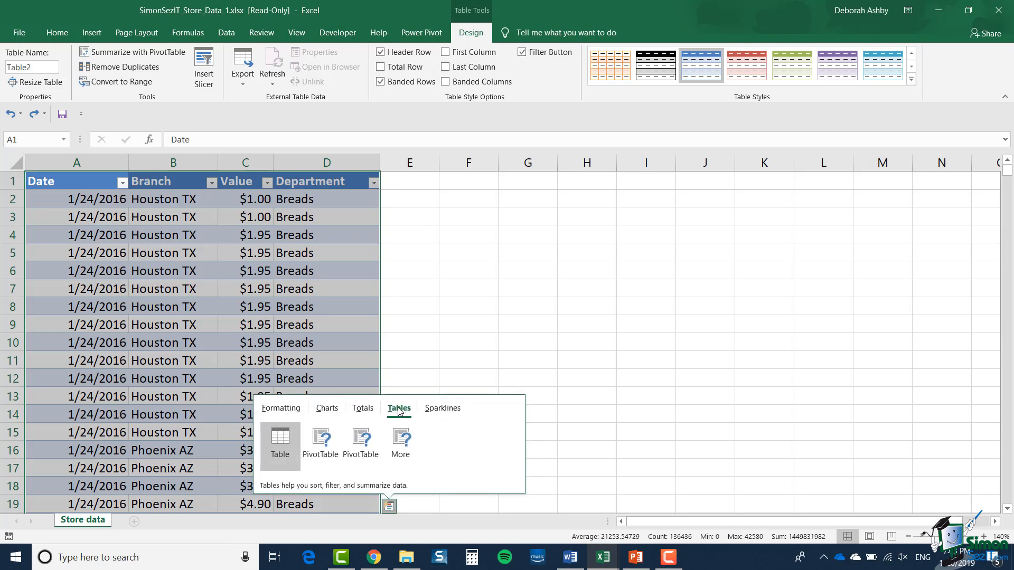
{"action": "mouse_move", "coordinate": [324, 449]}
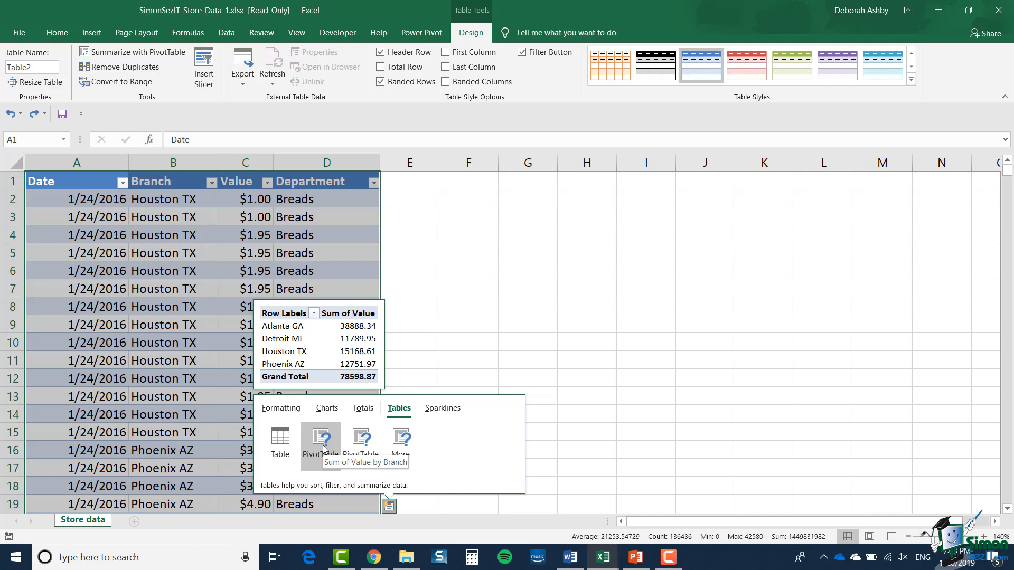
{"action": "mouse_move", "coordinate": [366, 448]}
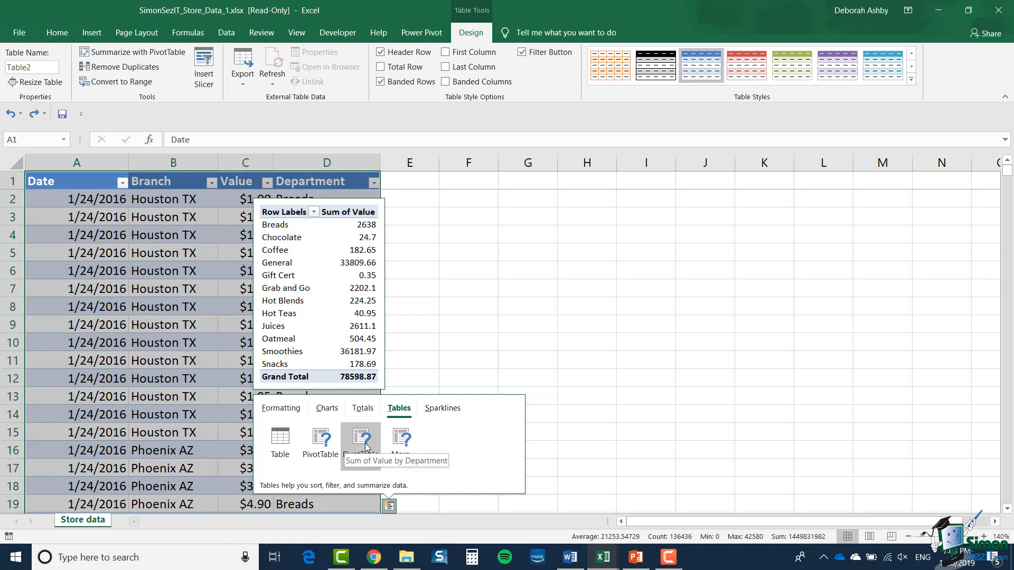
{"action": "left_click", "coordinate": [321, 447]}
Zoom the PivotTable sheet to 160% and widen the PivotTable Fields pane
{"action": "left_click", "coordinate": [983, 537]}
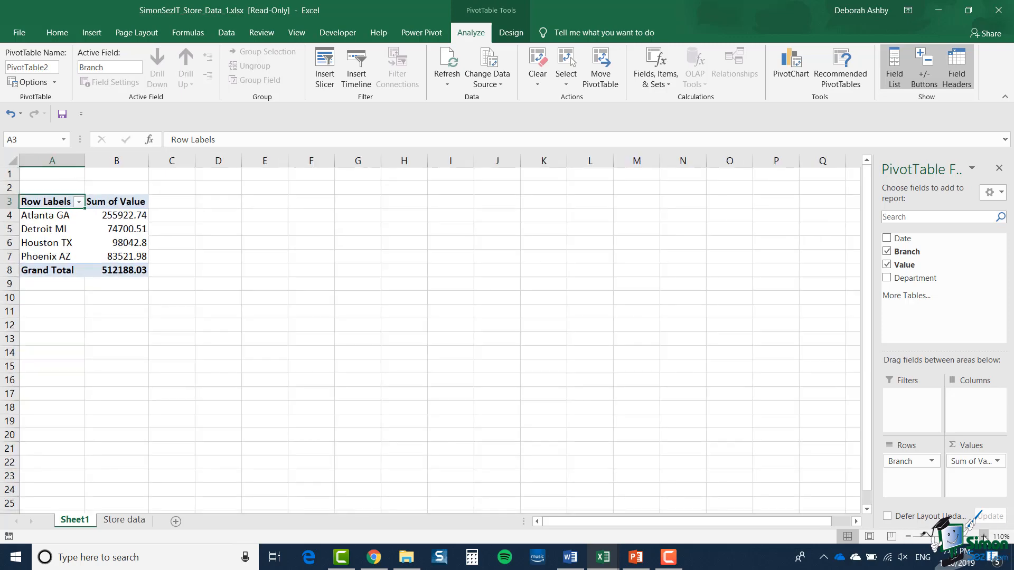
{"action": "left_click", "coordinate": [984, 538]}
{"action": "left_click", "coordinate": [984, 538]}
{"action": "left_click", "coordinate": [984, 537]}
{"action": "left_click", "coordinate": [984, 537]}
{"action": "left_click", "coordinate": [984, 537]}
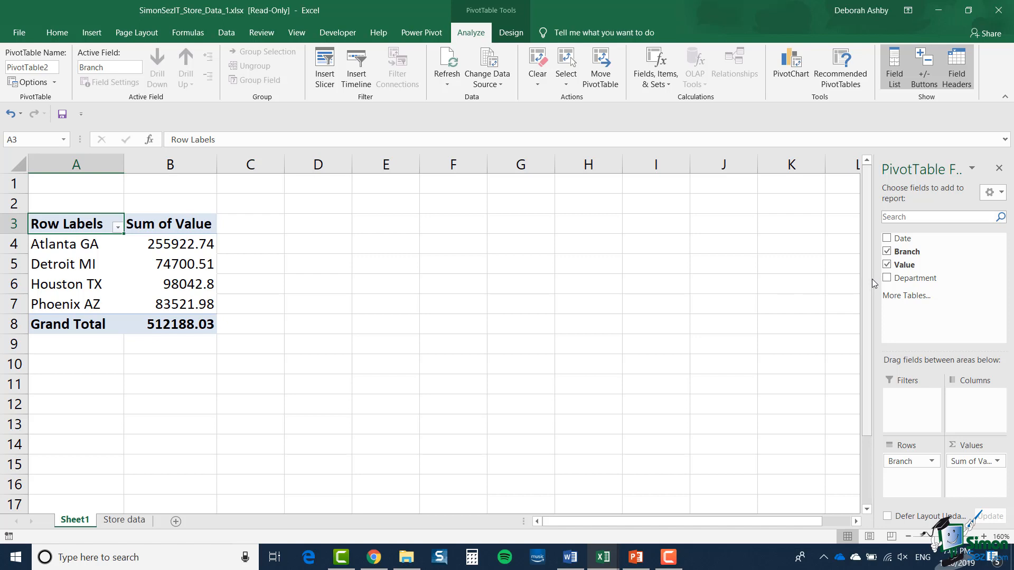
{"action": "left_click_drag", "start_coordinate": [873, 279], "coordinate": [773, 290]}
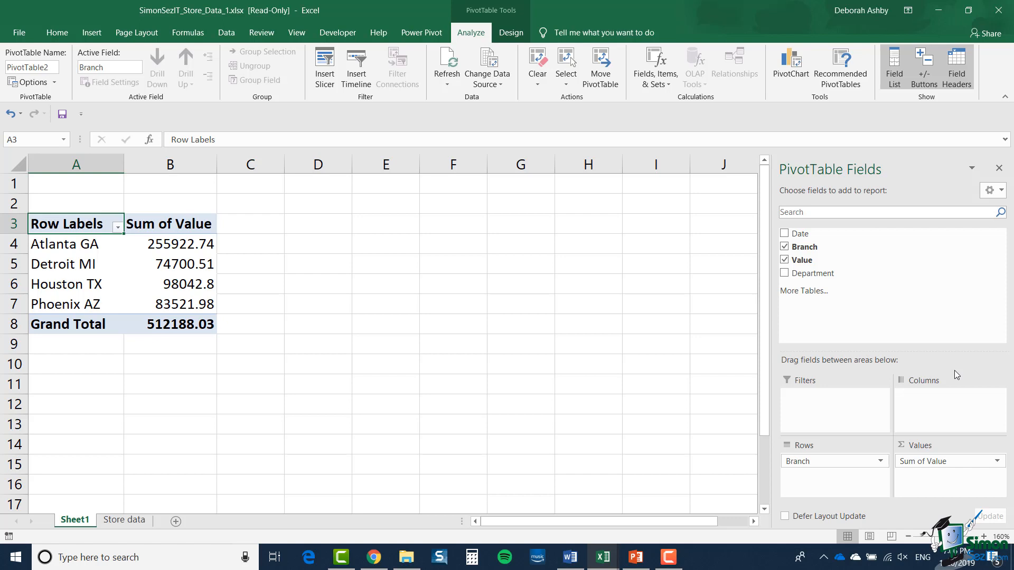
Try the Branch field as PivotTable columns, and return it to the rows
{"action": "left_click_drag", "start_coordinate": [809, 462], "coordinate": [921, 408]}
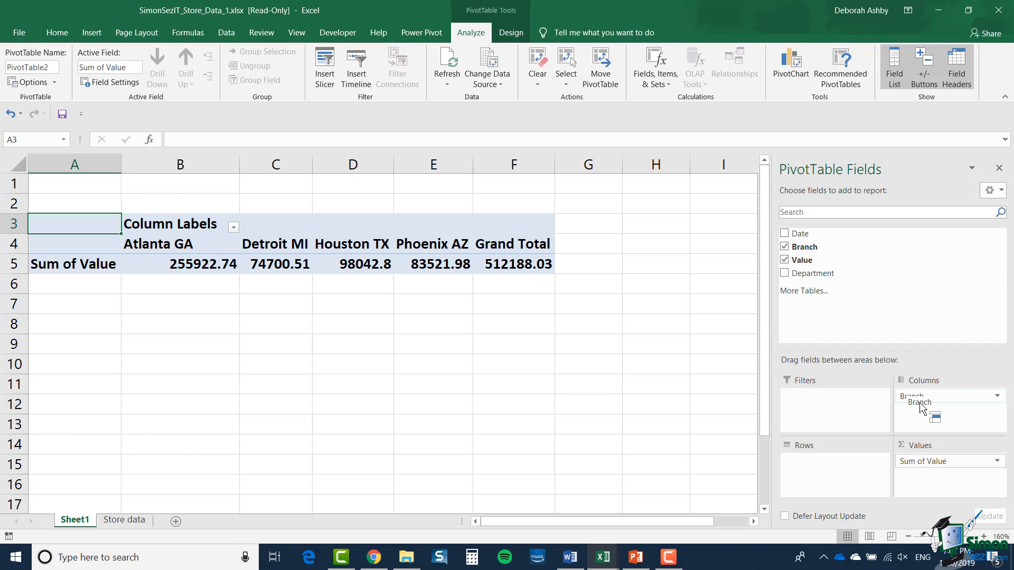
{"action": "left_click_drag", "start_coordinate": [919, 407], "coordinate": [816, 495]}
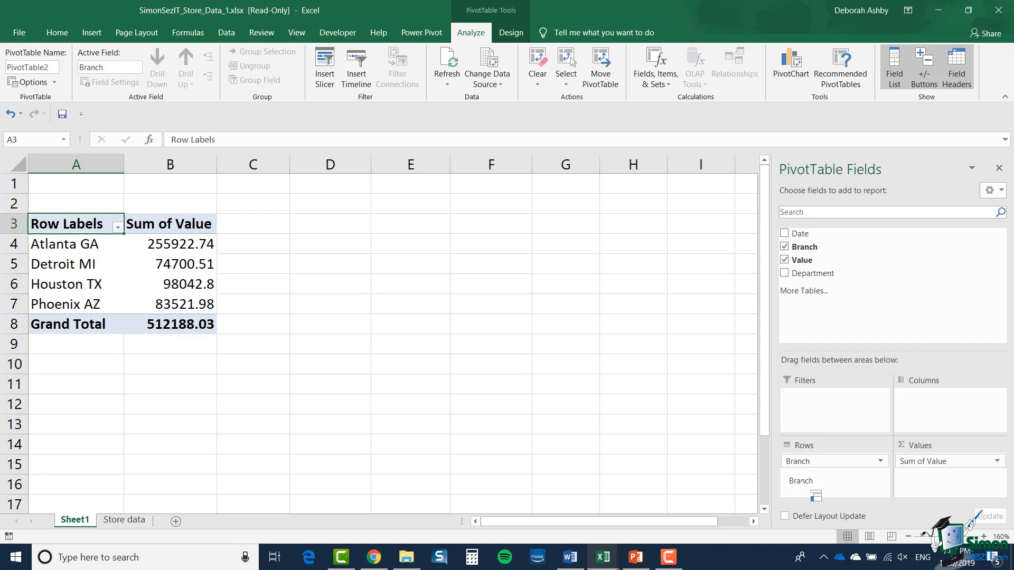
{"action": "left_click_drag", "start_coordinate": [816, 495], "coordinate": [816, 494]}
Add the Department field to the PivotTable and place it in the columns
{"action": "left_click", "coordinate": [784, 275]}
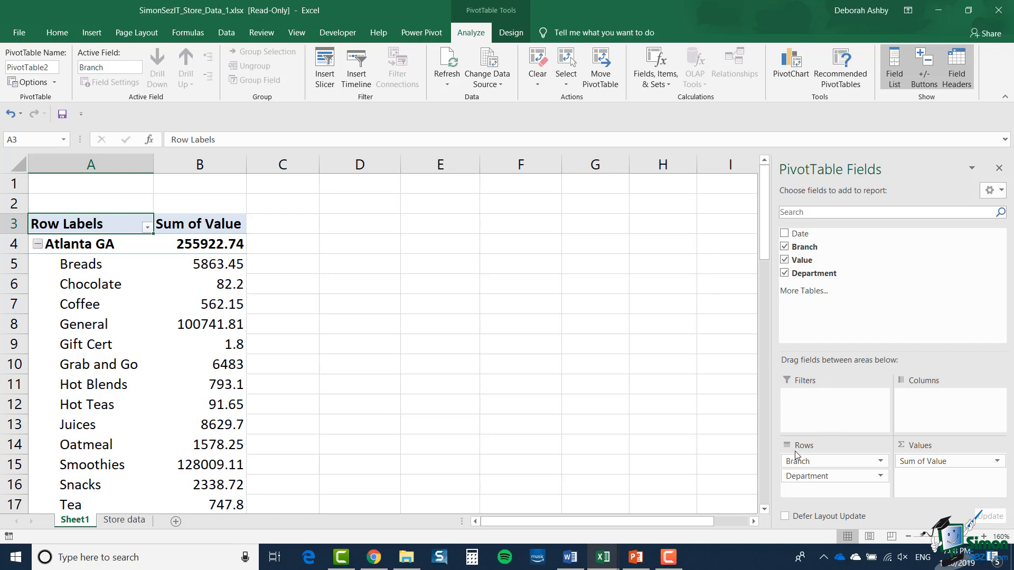
{"action": "left_click_drag", "start_coordinate": [799, 480], "coordinate": [943, 420]}
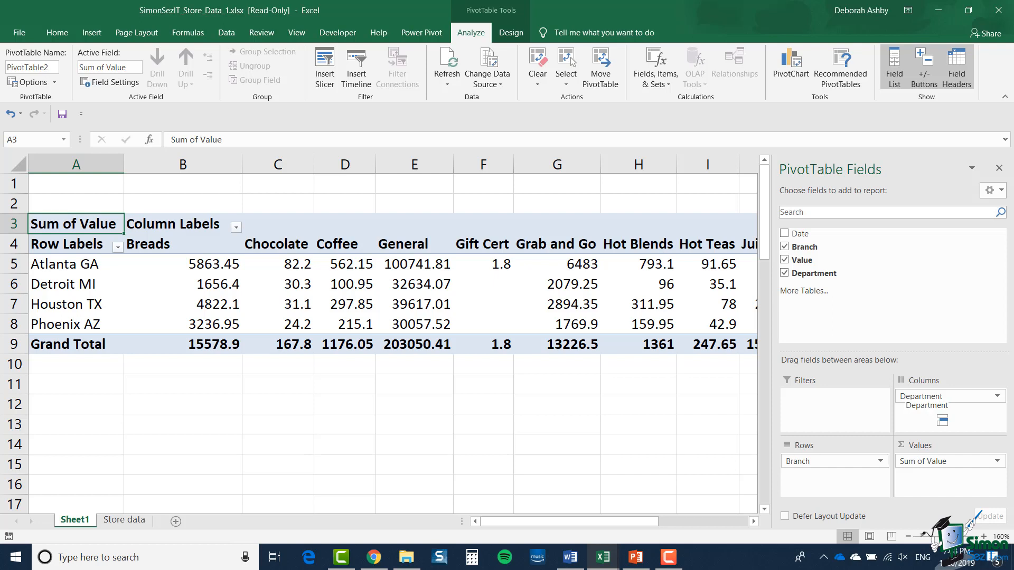
{"action": "left_click_drag", "start_coordinate": [943, 420], "coordinate": [942, 421]}
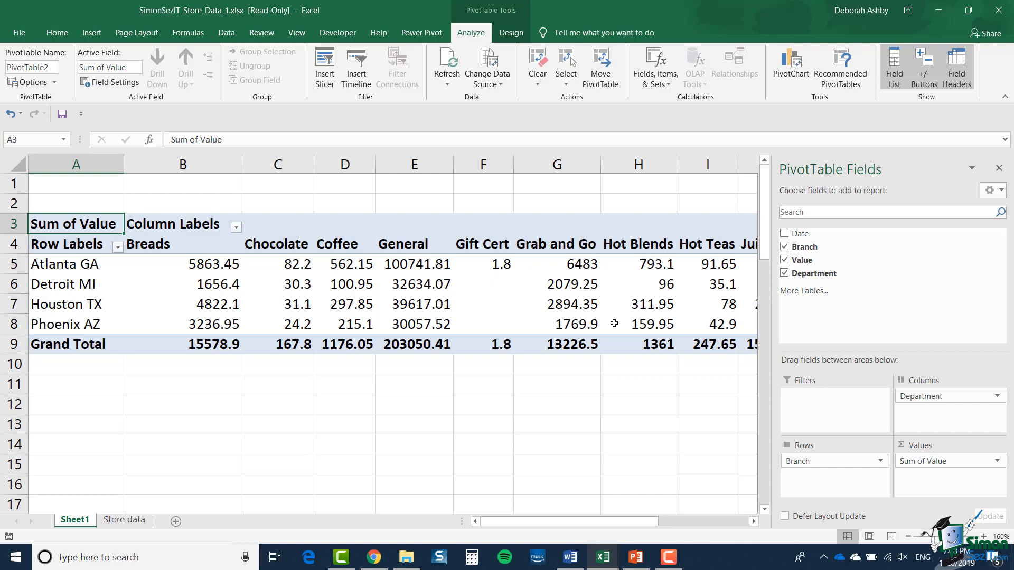
Filter the PivotTable's column labels to show only the Coffee, Hot Teas and Juices departments
{"action": "left_click", "coordinate": [235, 230]}
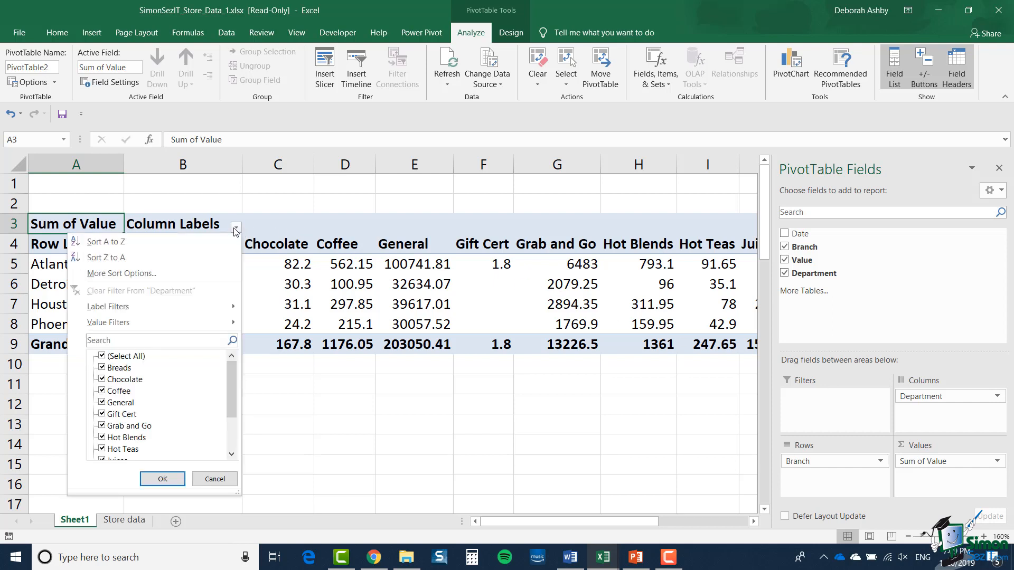
{"action": "left_click", "coordinate": [103, 357]}
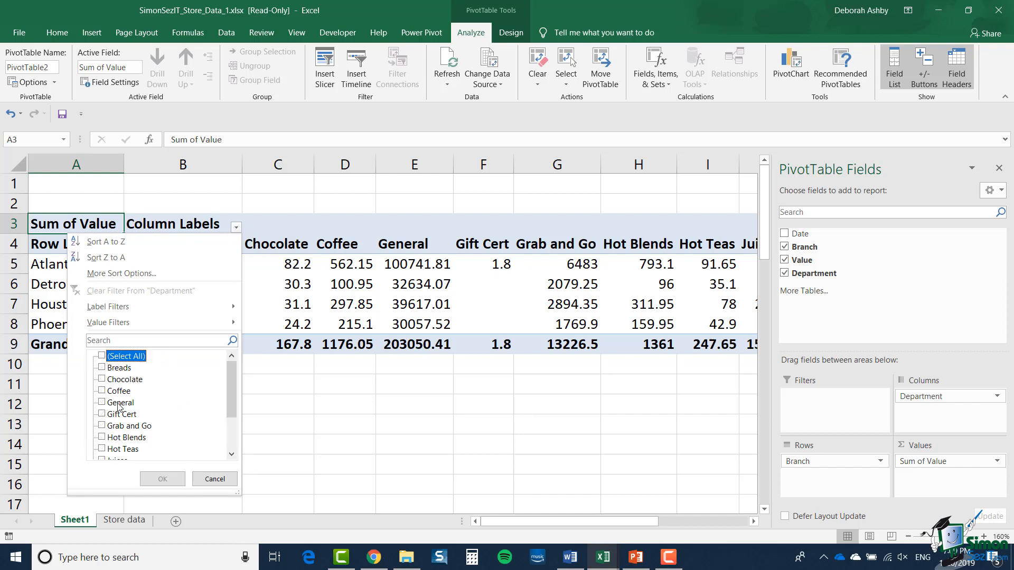
{"action": "left_click", "coordinate": [102, 392]}
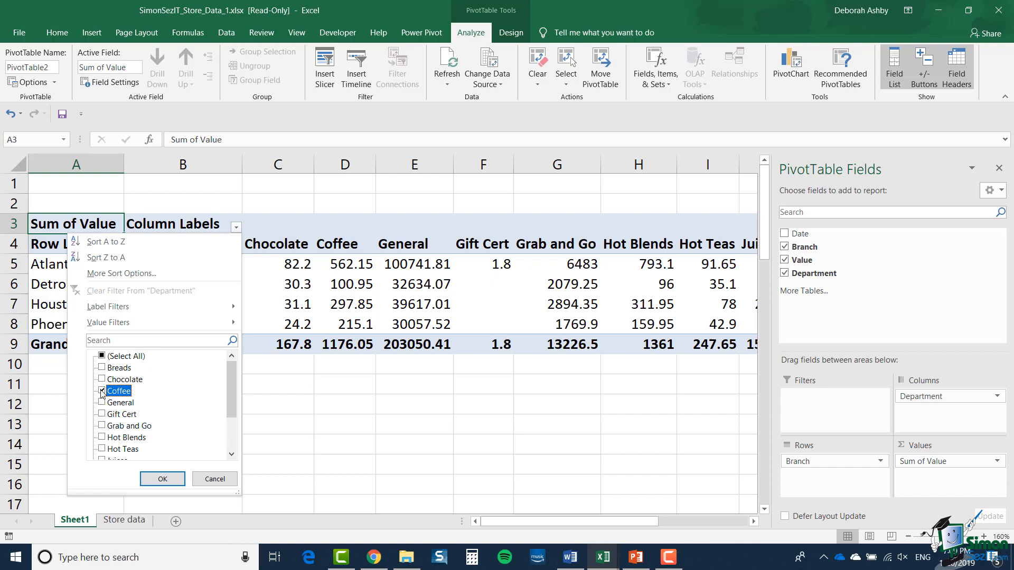
{"action": "left_click", "coordinate": [102, 449]}
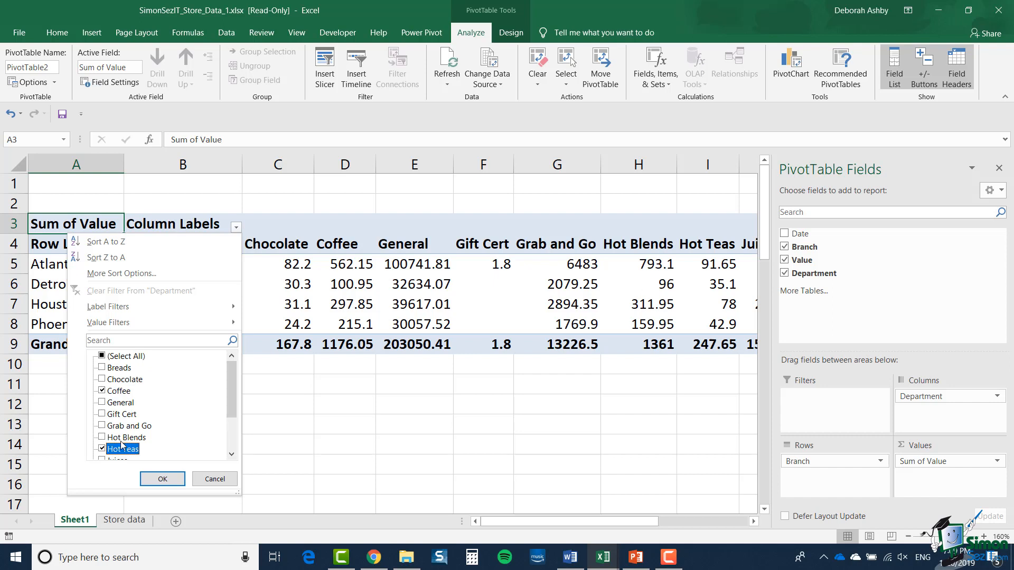
{"action": "left_click_drag", "start_coordinate": [230, 385], "coordinate": [230, 421]}
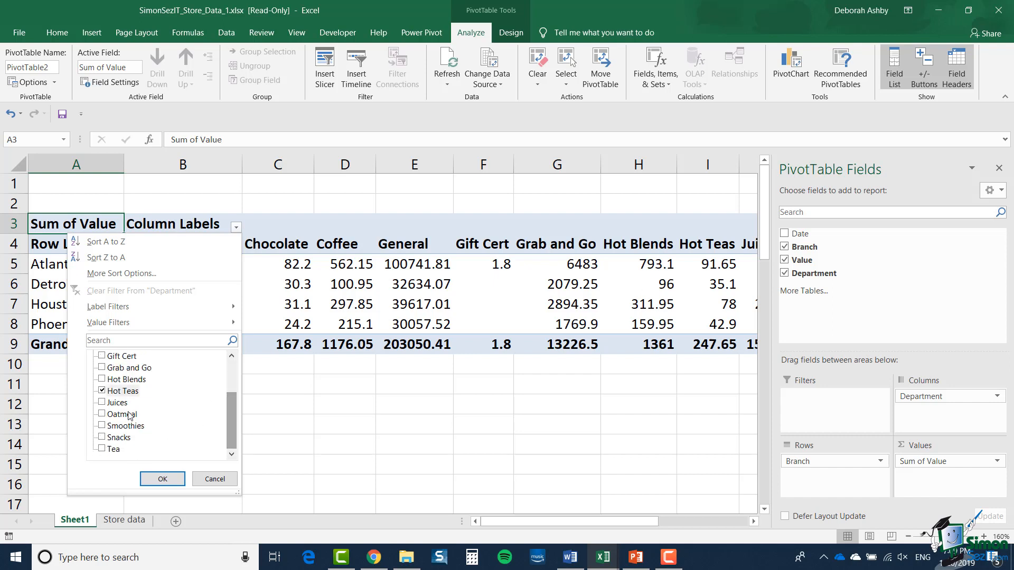
{"action": "left_click", "coordinate": [103, 403]}
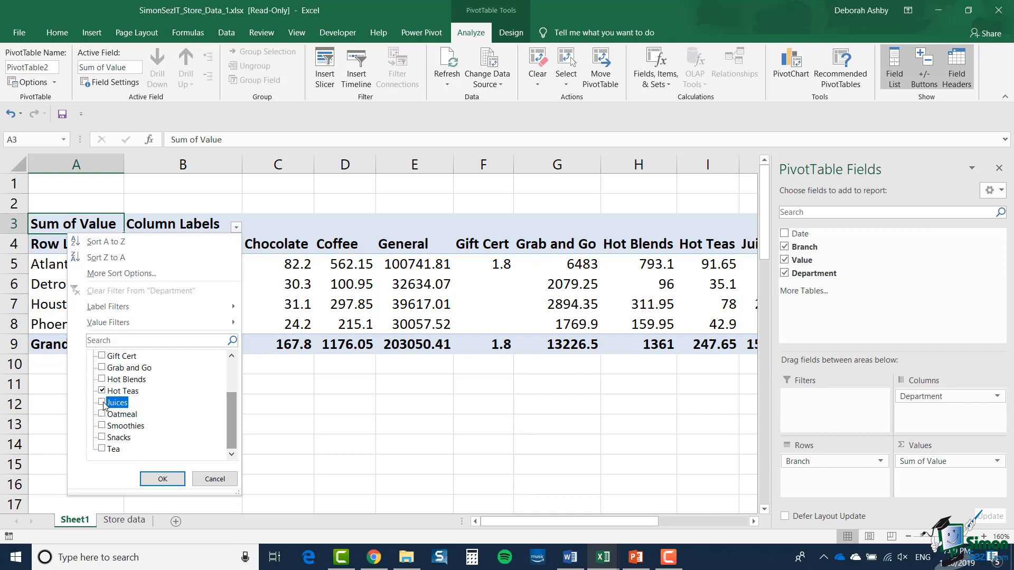
{"action": "left_click", "coordinate": [164, 479]}
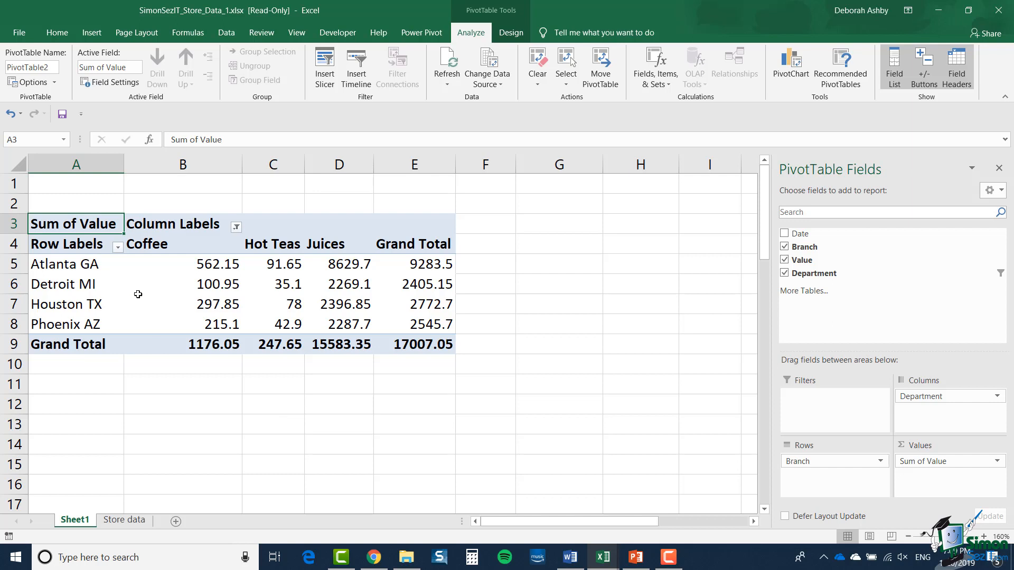
Filter the PivotTable's row labels to show only the Atlanta GA and Houston TX branches
{"action": "left_click", "coordinate": [118, 247]}
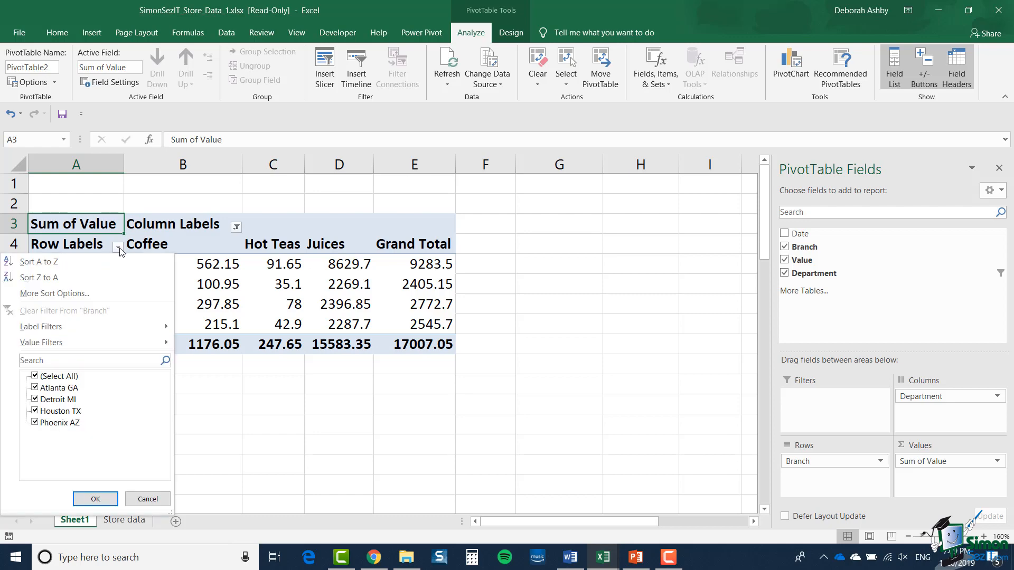
{"action": "left_click", "coordinate": [35, 376]}
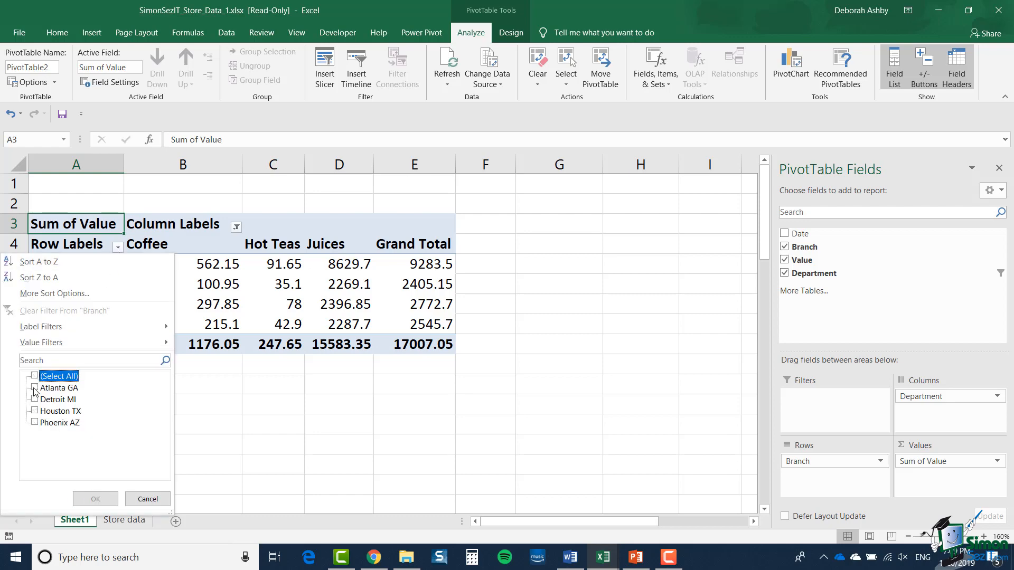
{"action": "left_click", "coordinate": [35, 388]}
{"action": "left_click", "coordinate": [35, 411]}
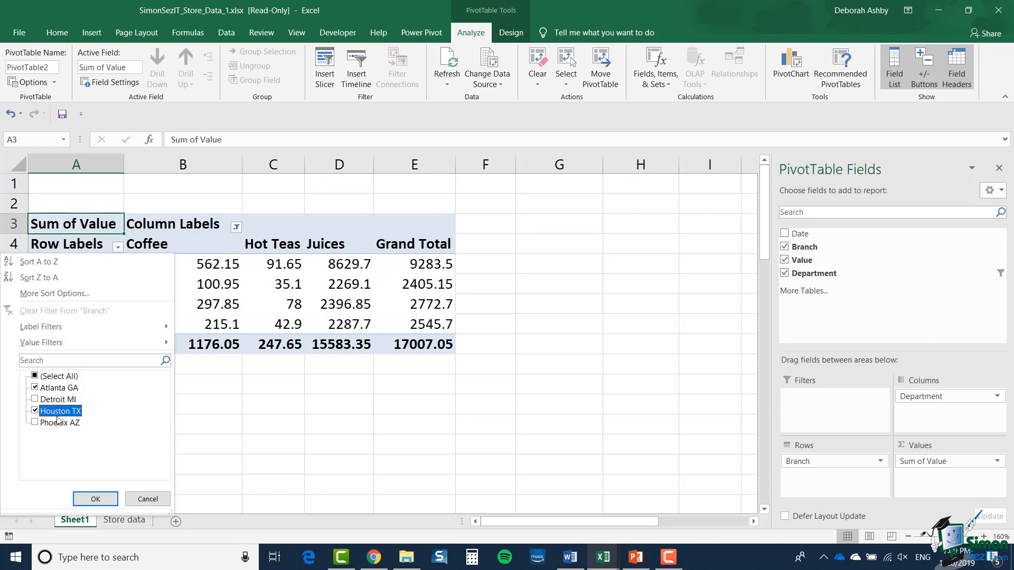
{"action": "left_click", "coordinate": [94, 498]}
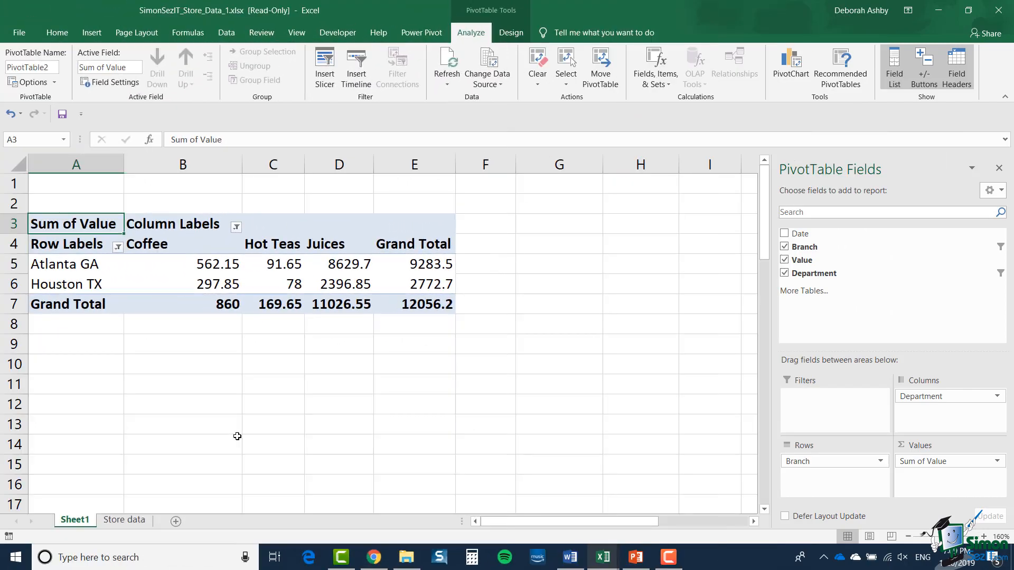